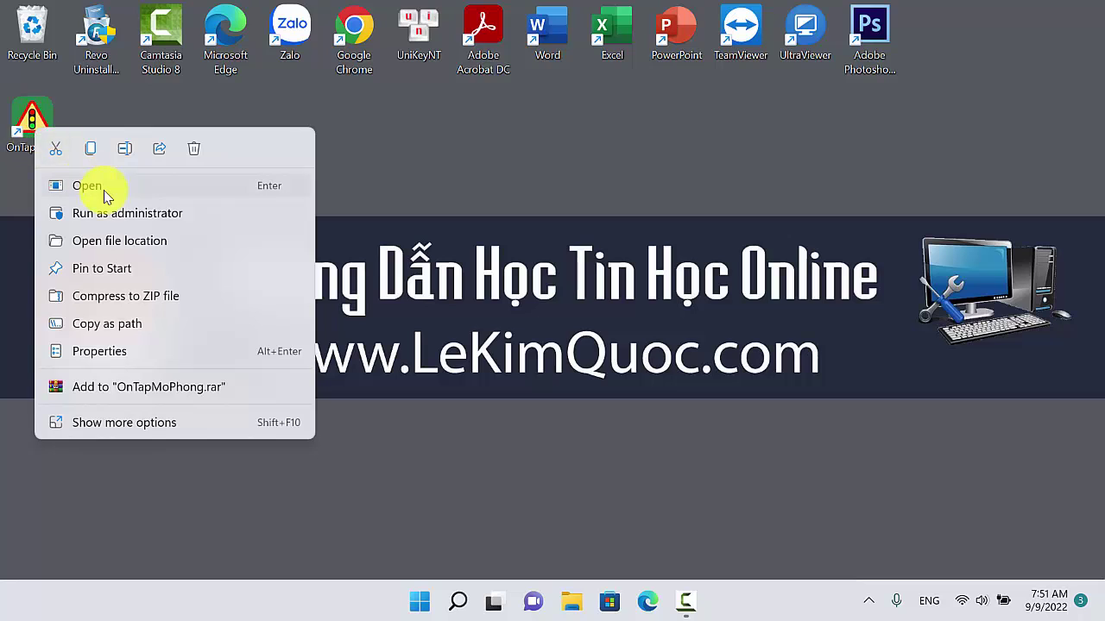
- Start the OnTapMoPhong program, widen the Nội dung column and expand Chương 1
left_click(104, 186)
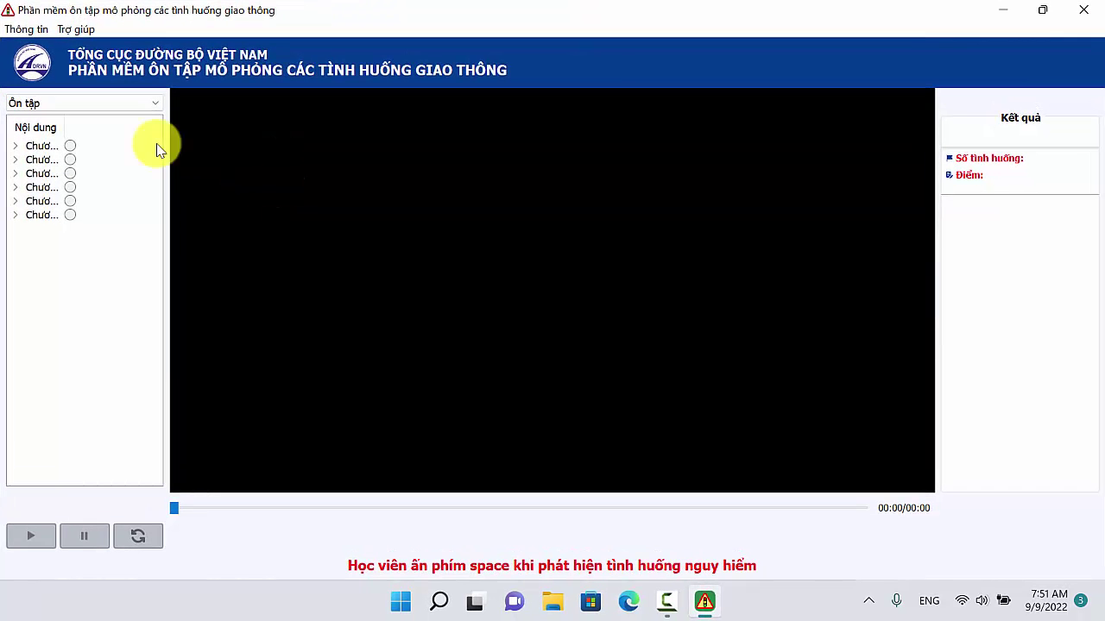
double_click(64, 126)
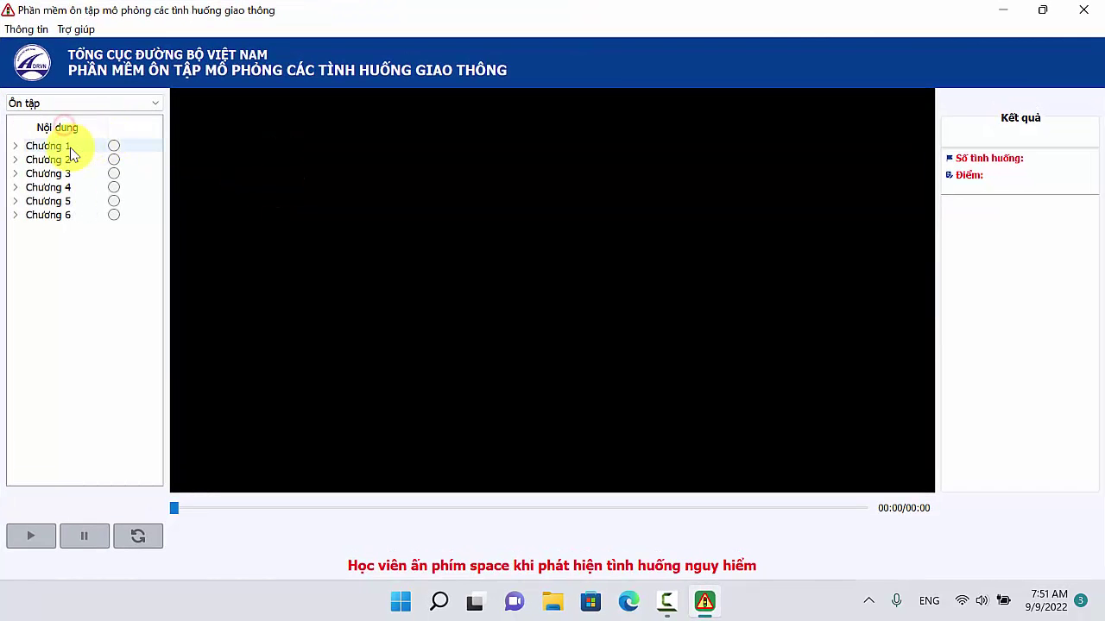
left_click(16, 146)
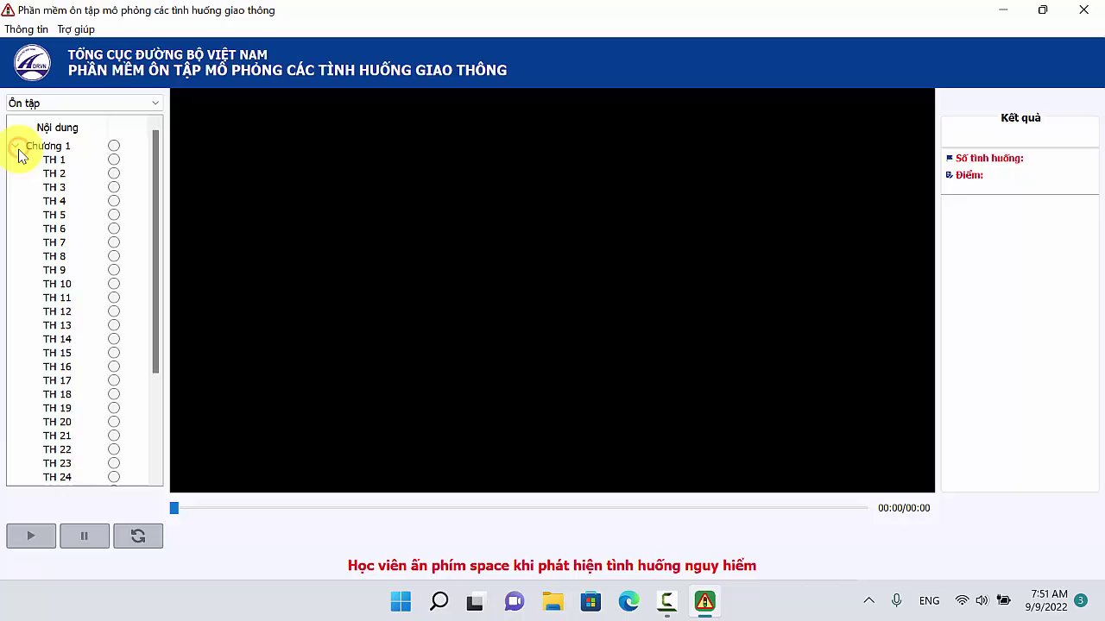
- Try to play situation TH 1 of Chương 1 and close the review program
left_click(114, 160)
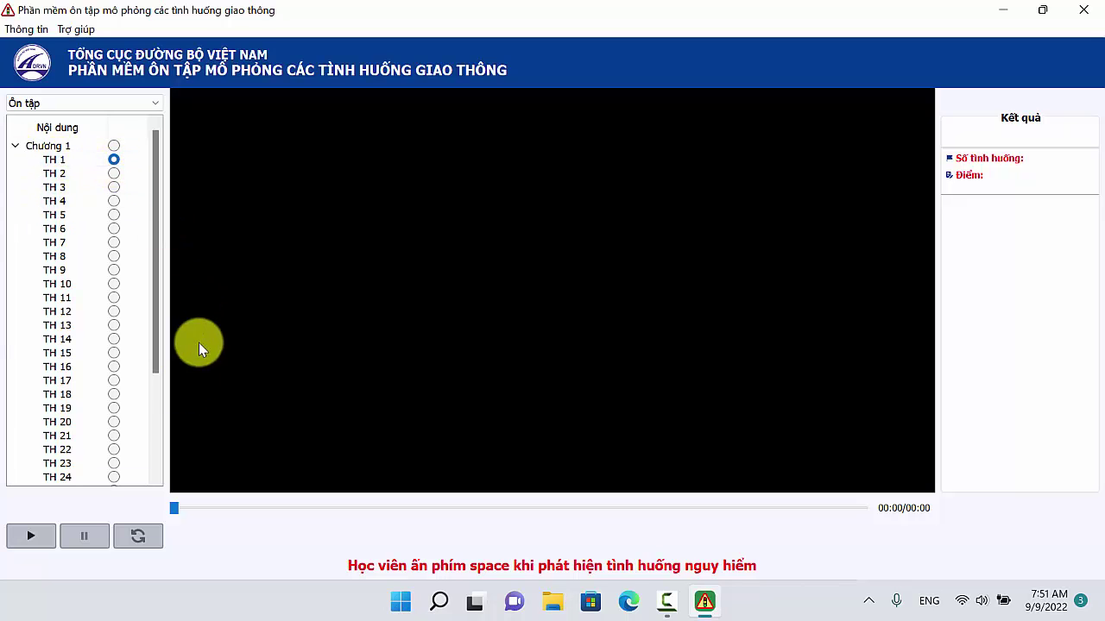
left_click(30, 535)
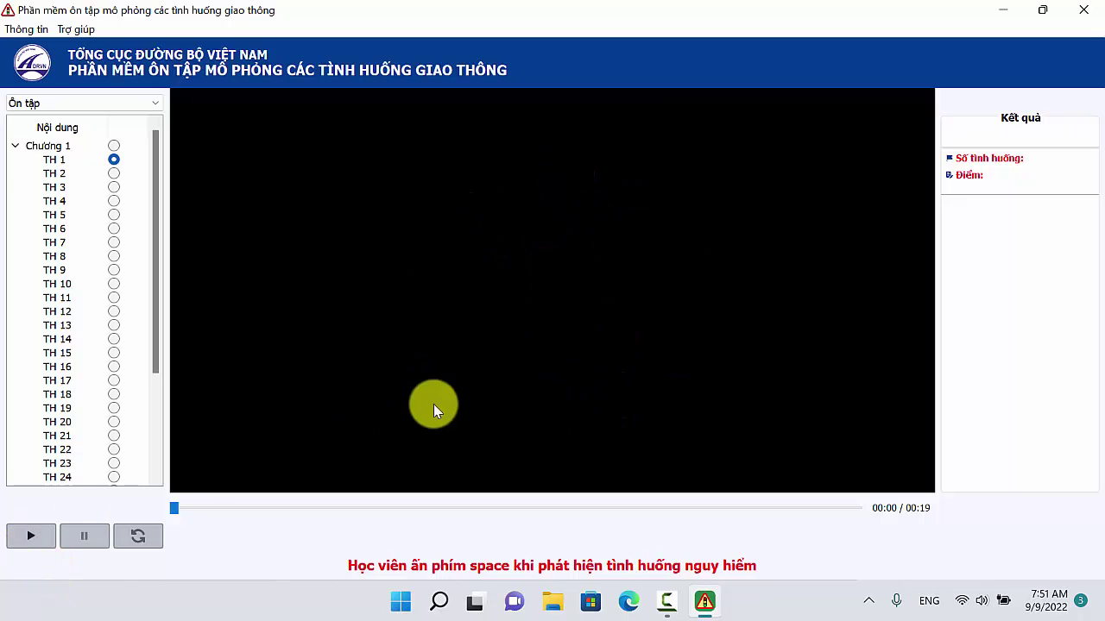
left_click(35, 537)
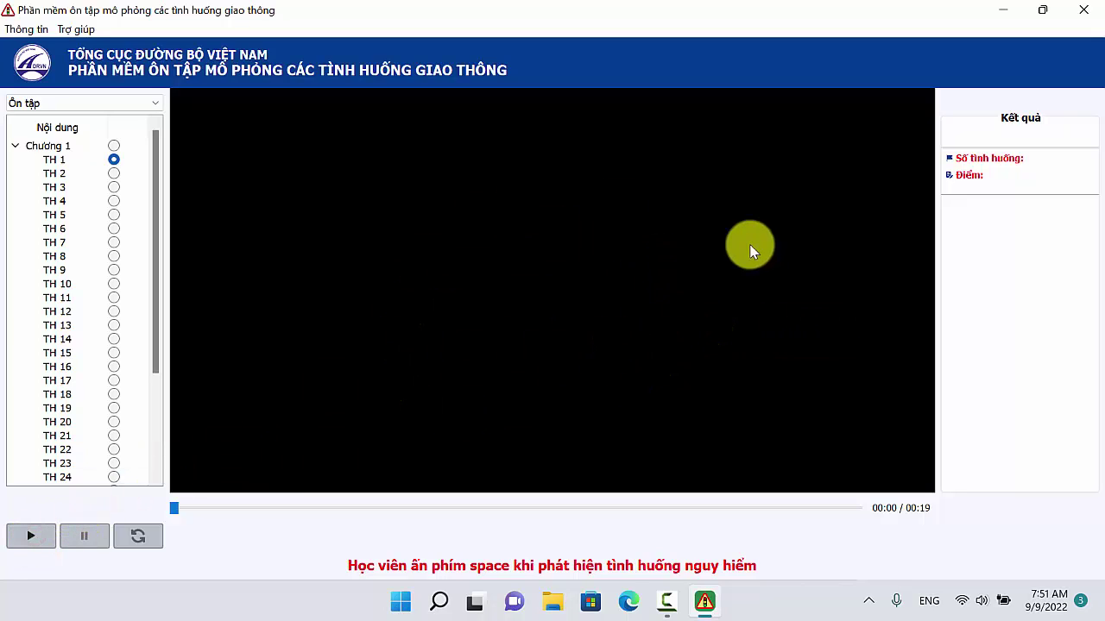
left_click(30, 539)
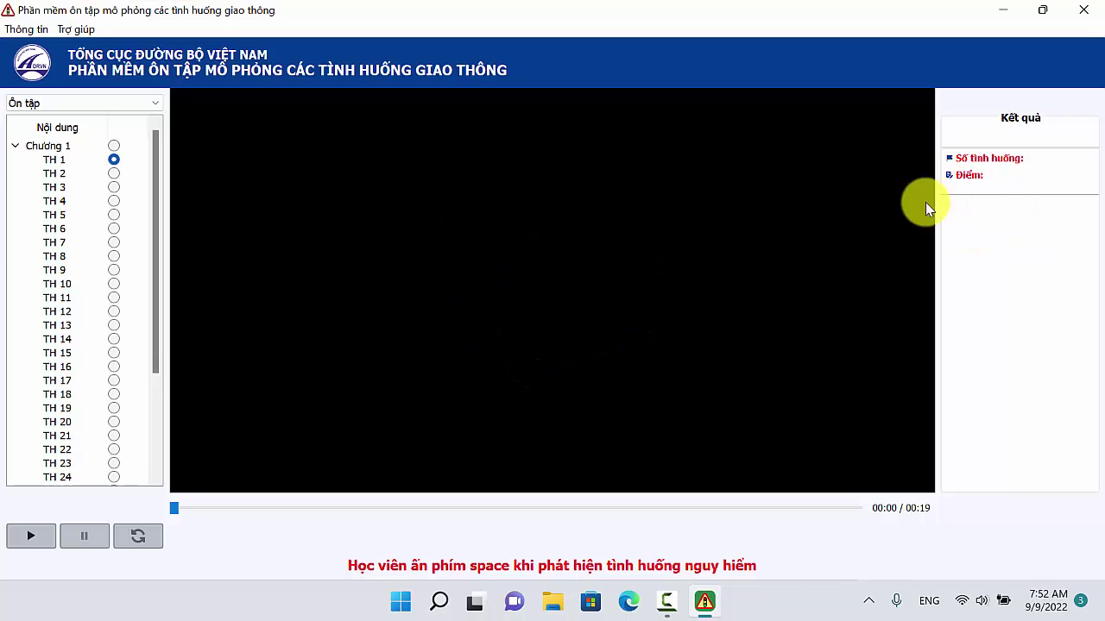
left_click(1089, 15)
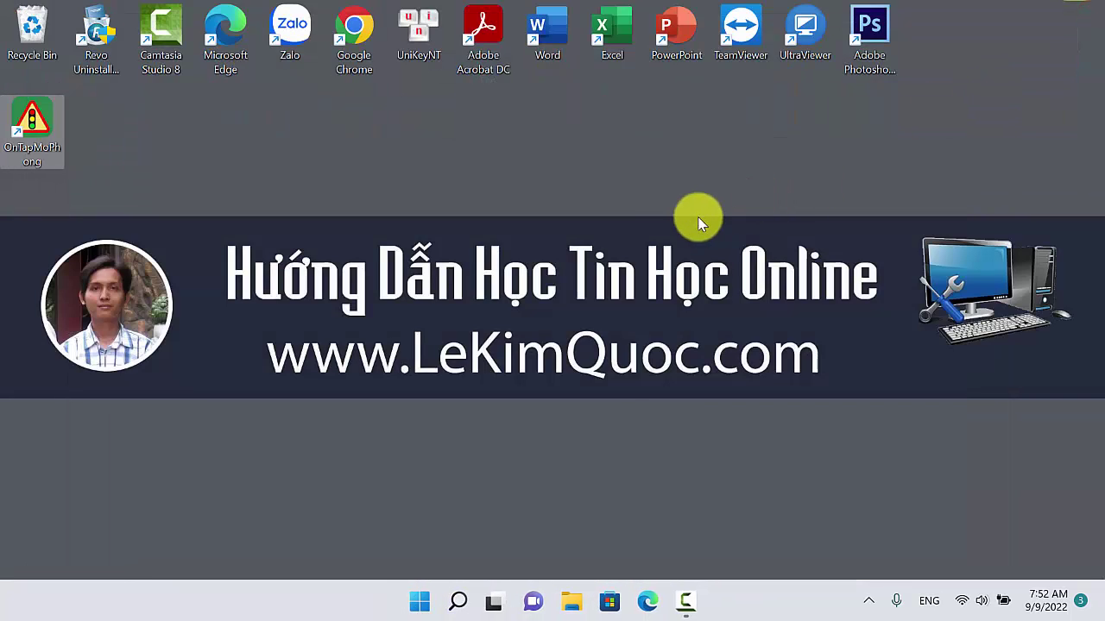
- Switch to File Explorer and open the inner OnTapMoPhongSetup_x64_v1.2.2 folder within the same-named folder in Downloads
left_click(573, 604)
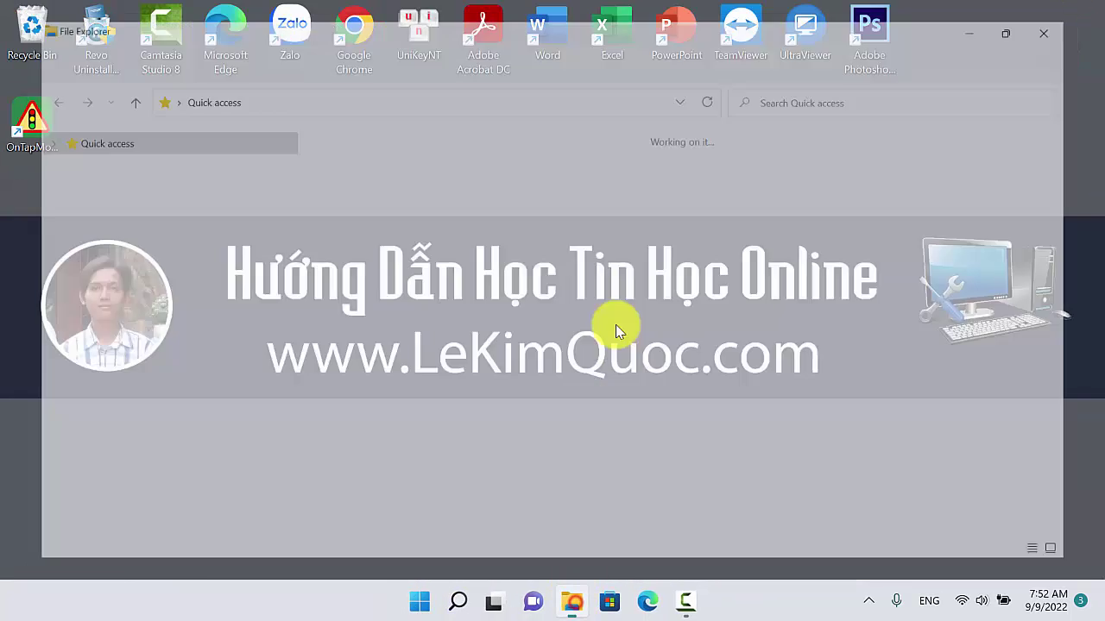
left_click(90, 291)
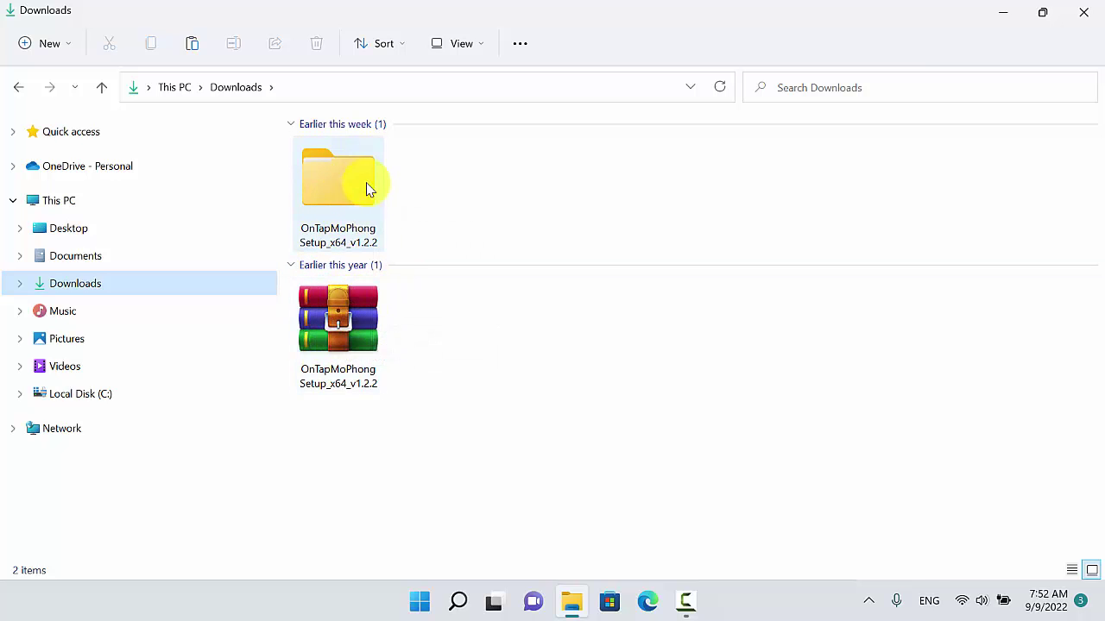
right_click(337, 181)
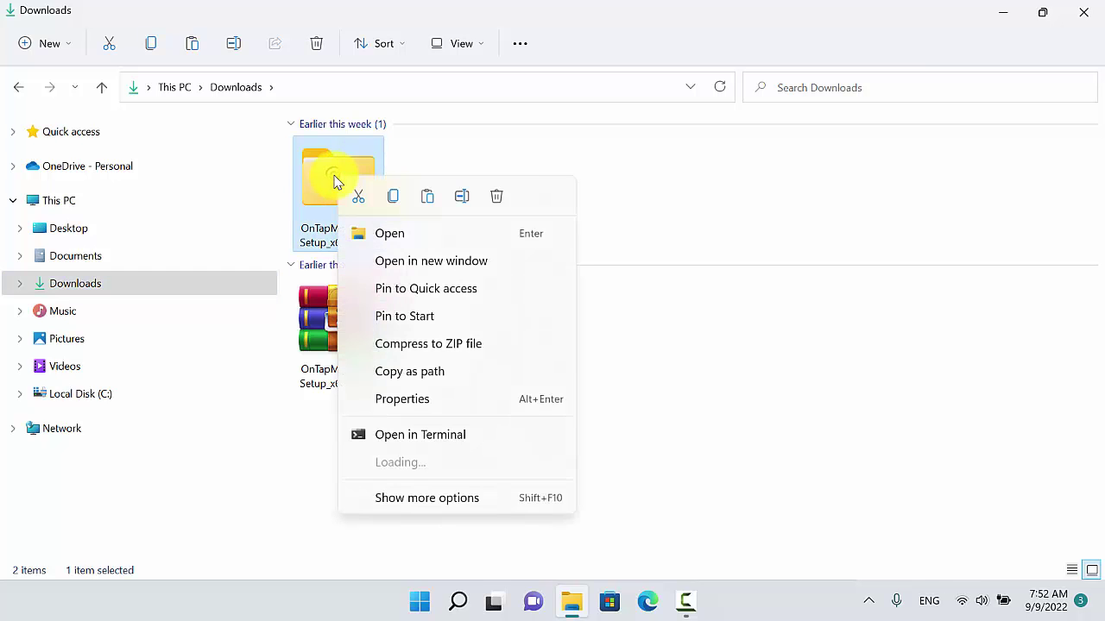
left_click(395, 237)
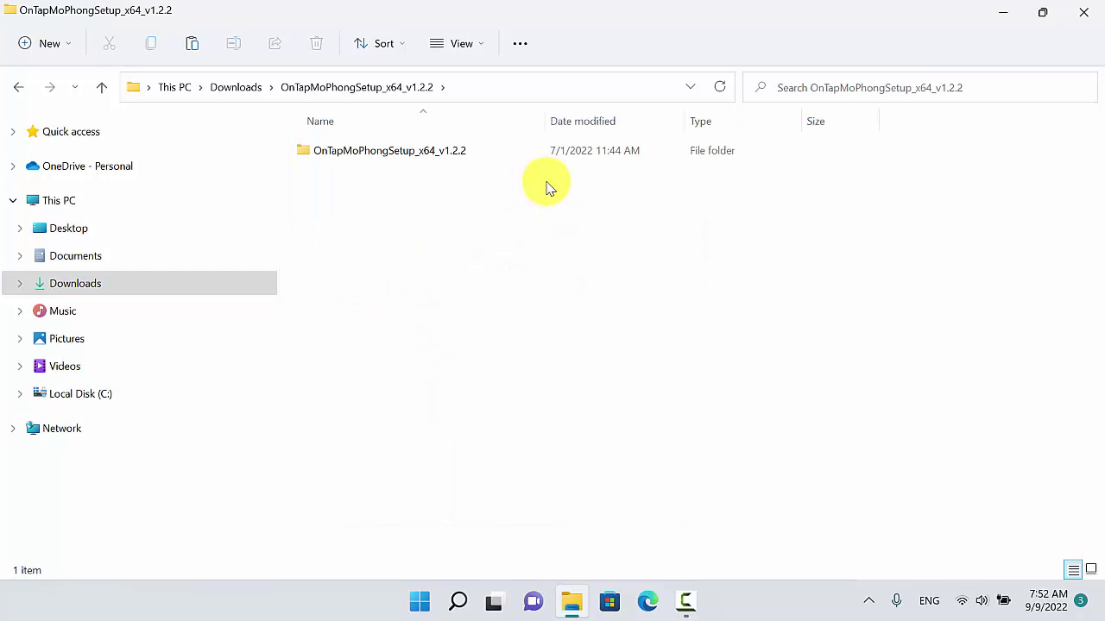
left_click(353, 156)
right_click(354, 155)
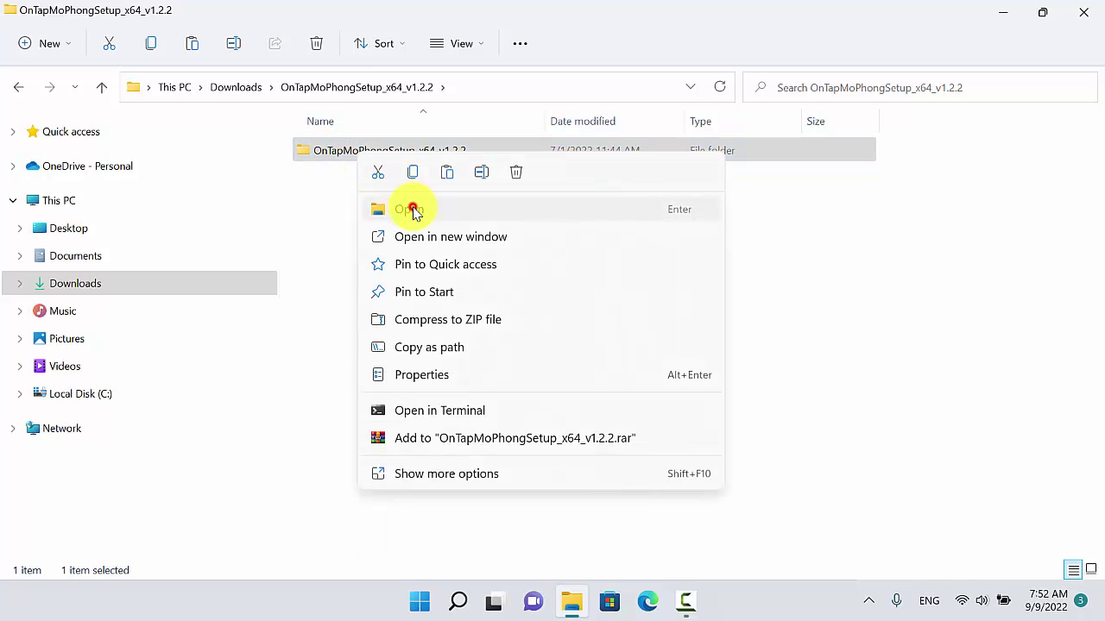
left_click(411, 209)
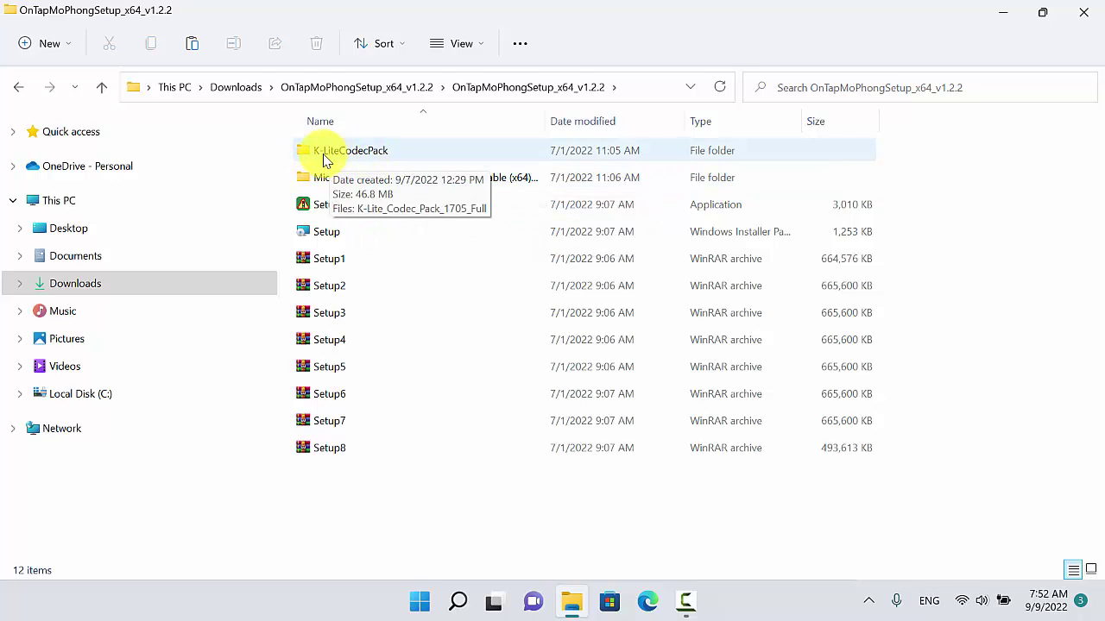
- Run K-Lite_Codec_Pack_1705_Full from the K-LiteCodecPack folder as administrator and decline the check for a newer version
right_click(345, 154)
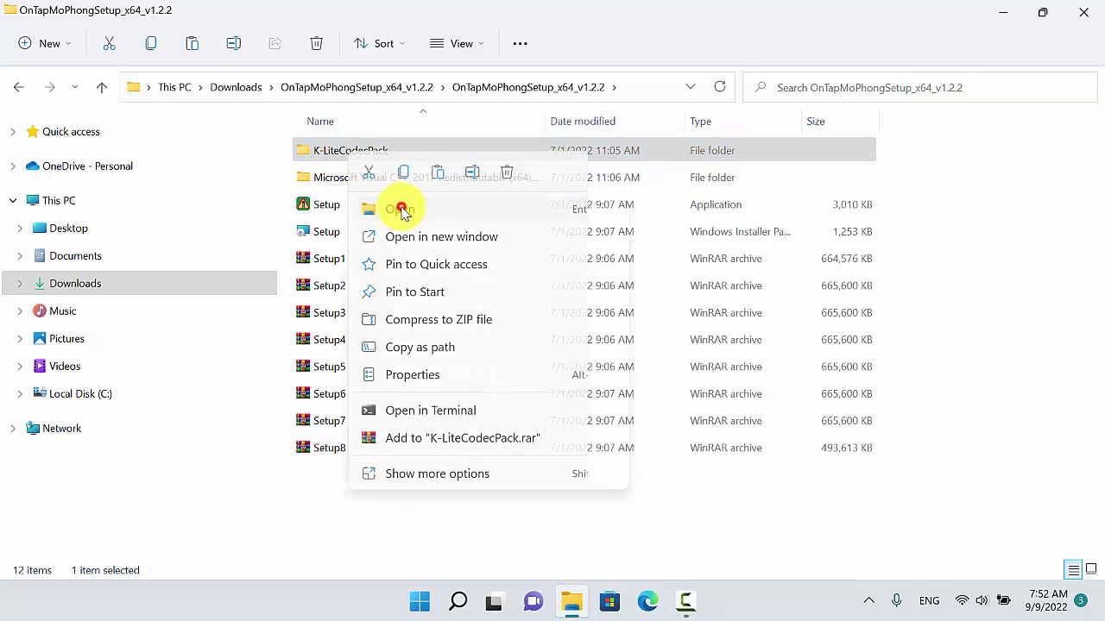
left_click(400, 209)
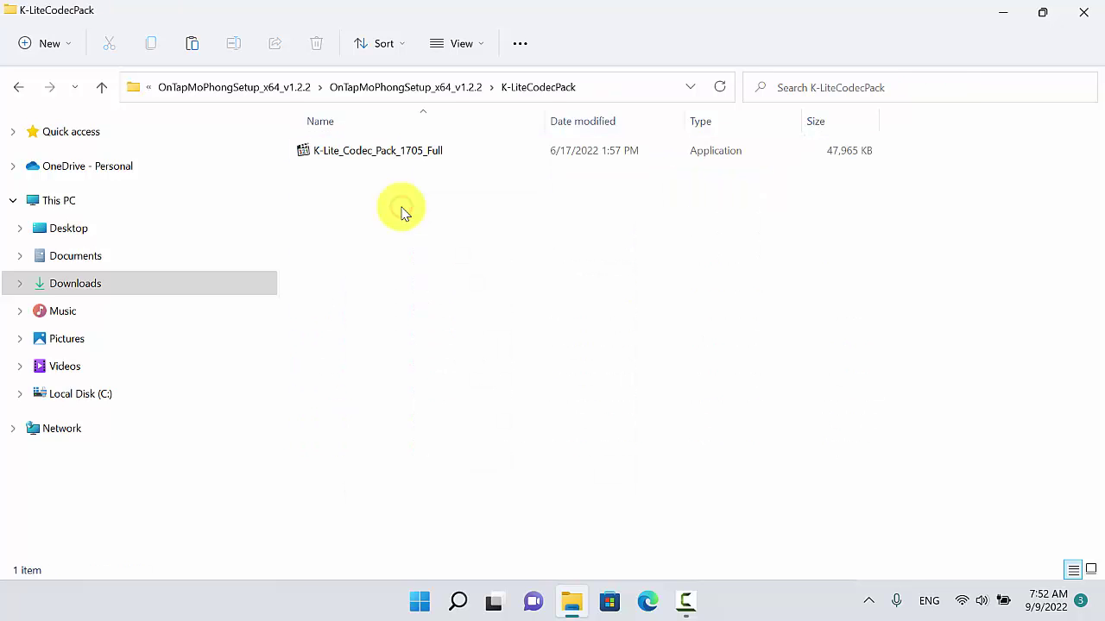
left_click(307, 154)
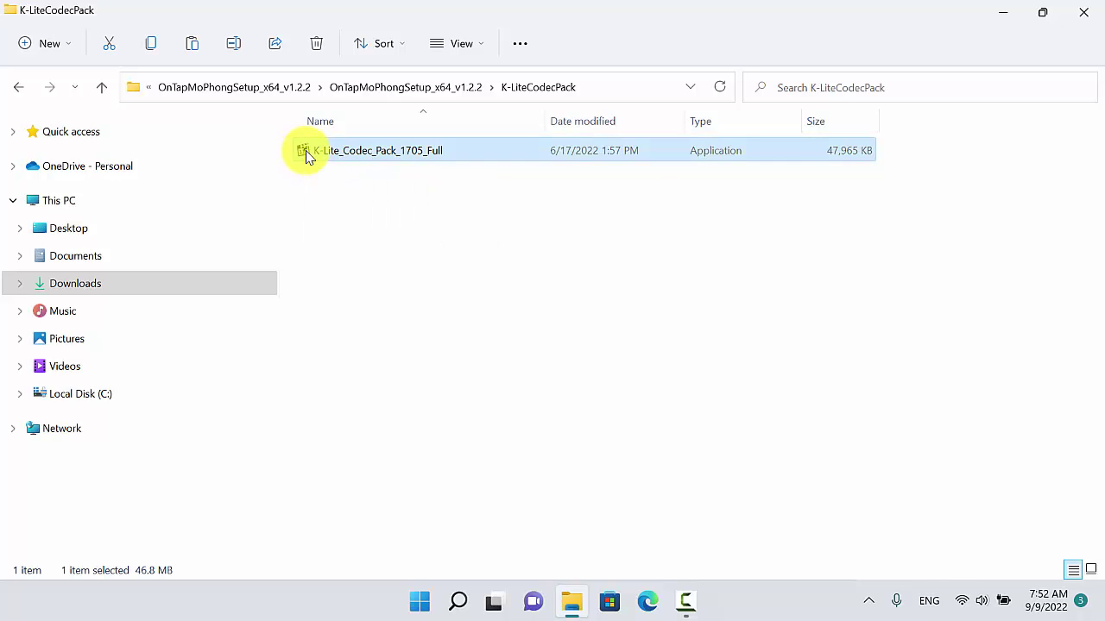
right_click(304, 150)
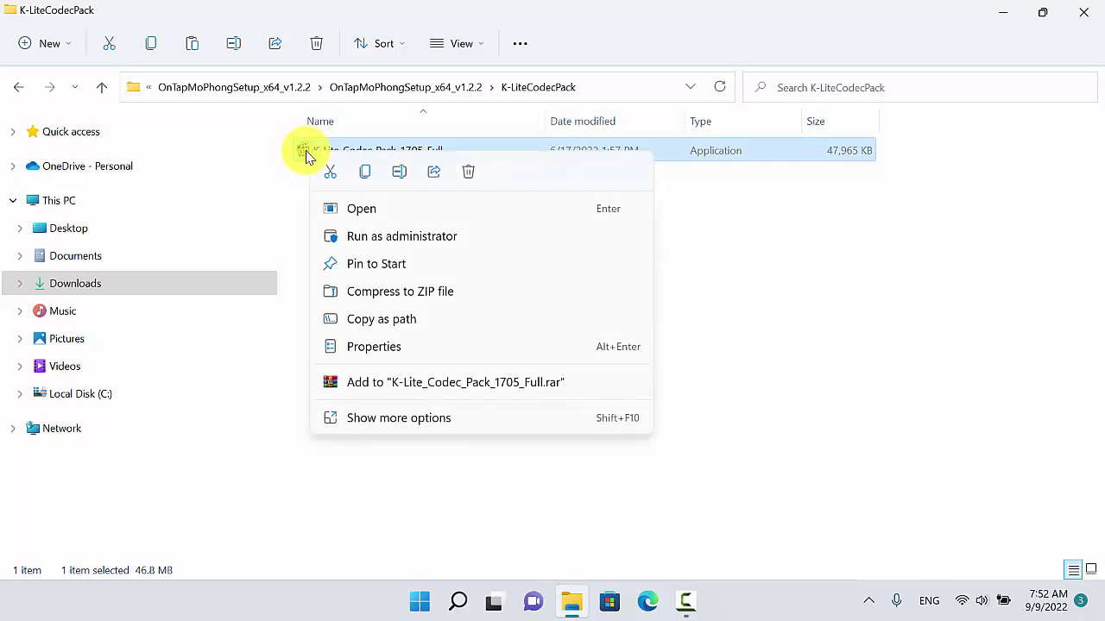
left_click(392, 238)
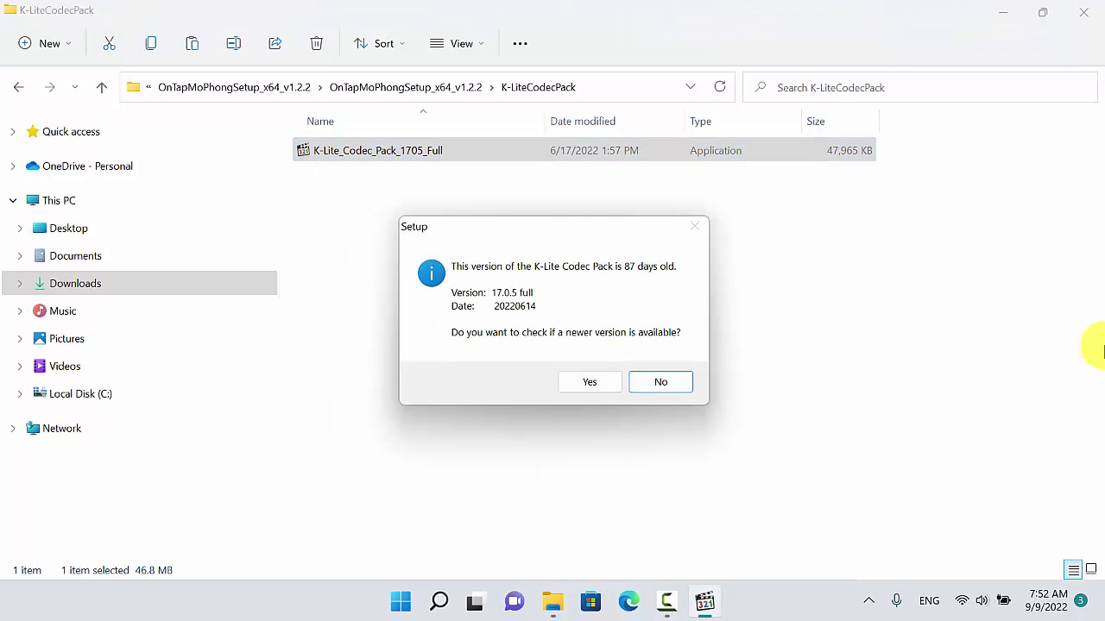
left_click(1004, 16)
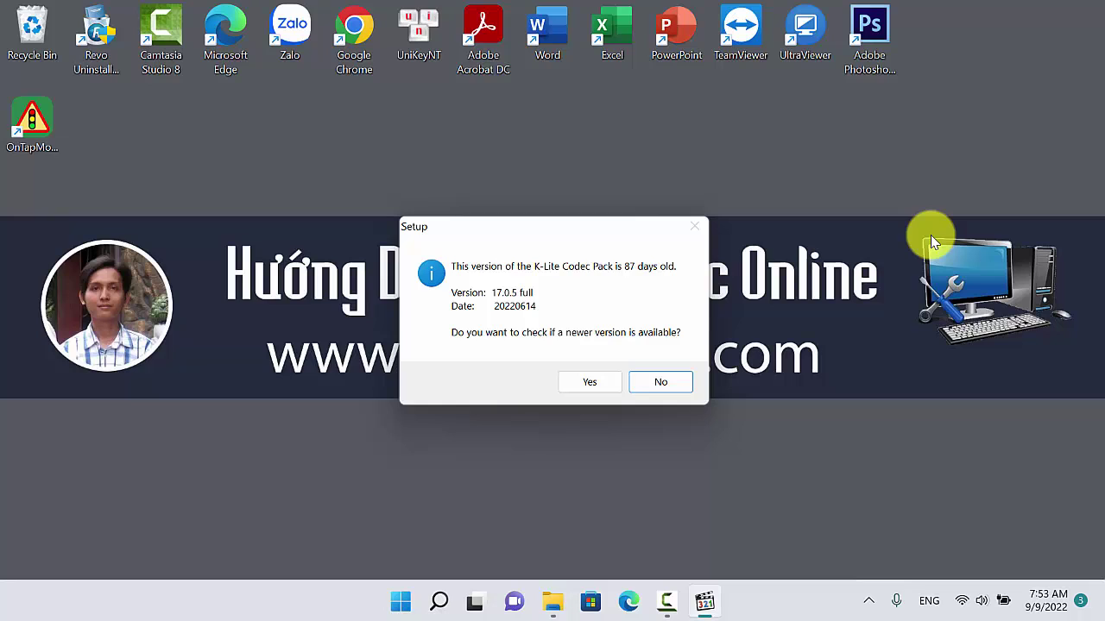
left_click(675, 390)
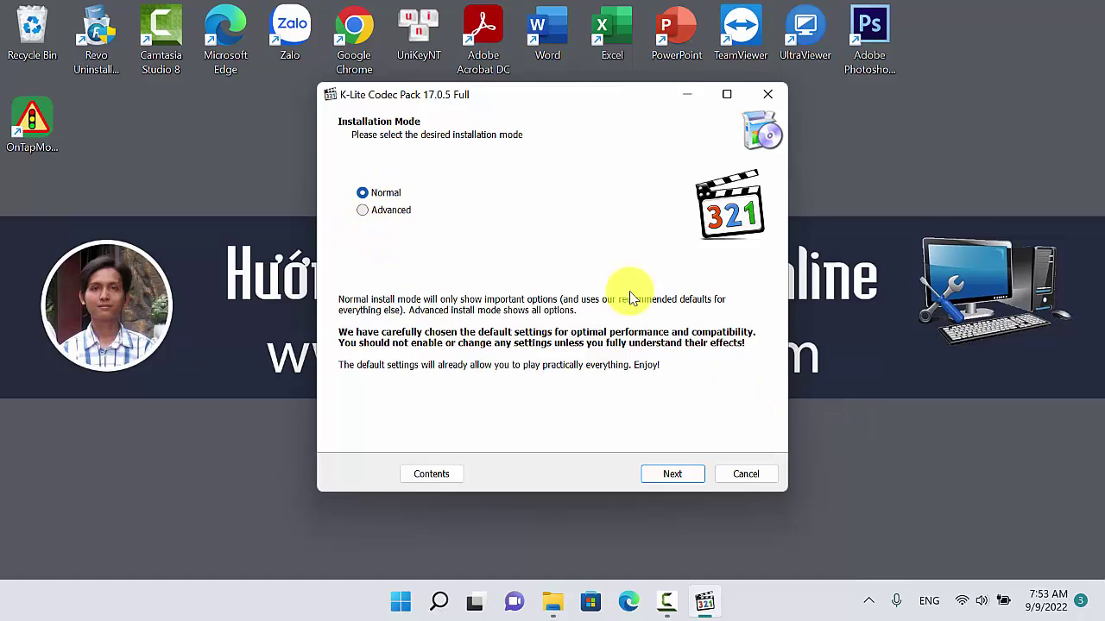
- Keep the Normal installation mode and accept the default player, additional task, MPC-HC and hardware acceleration settings
left_click(682, 474)
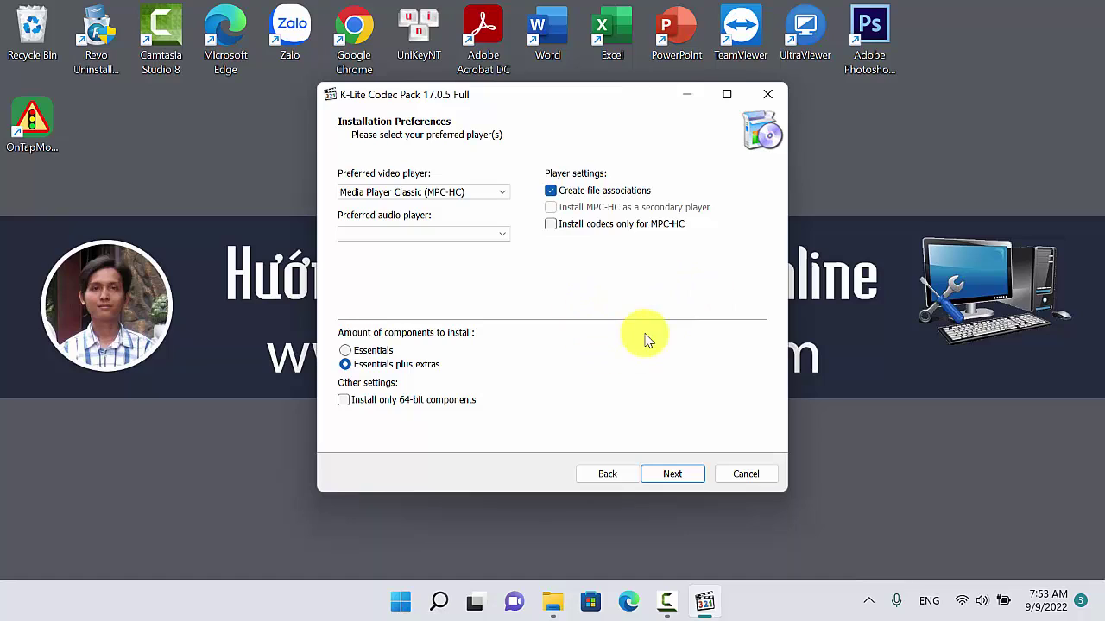
left_click(678, 473)
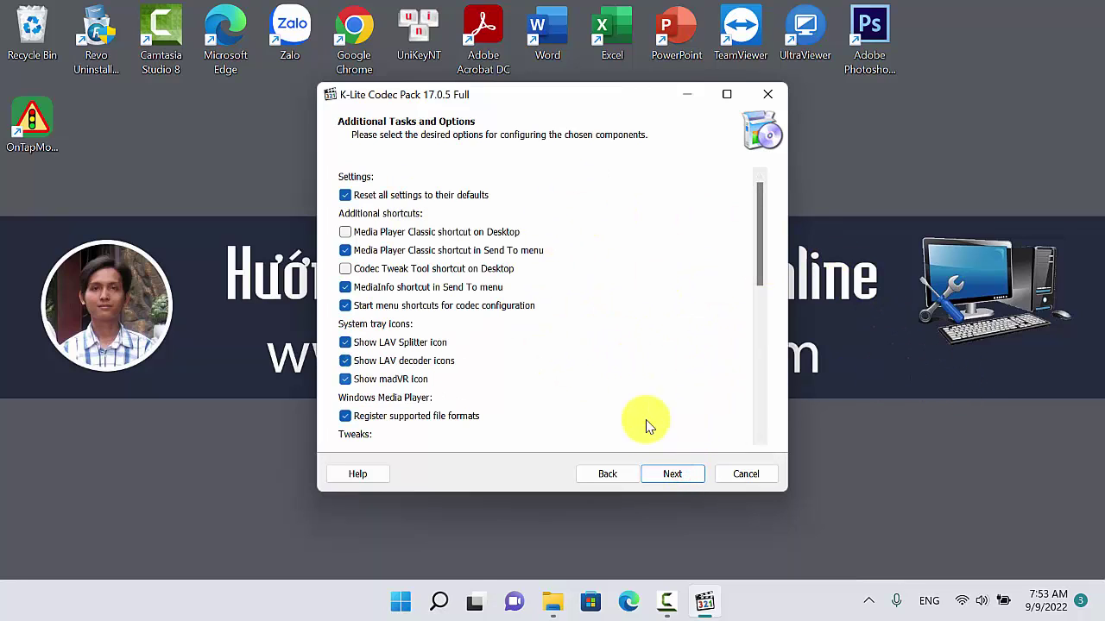
left_click(677, 476)
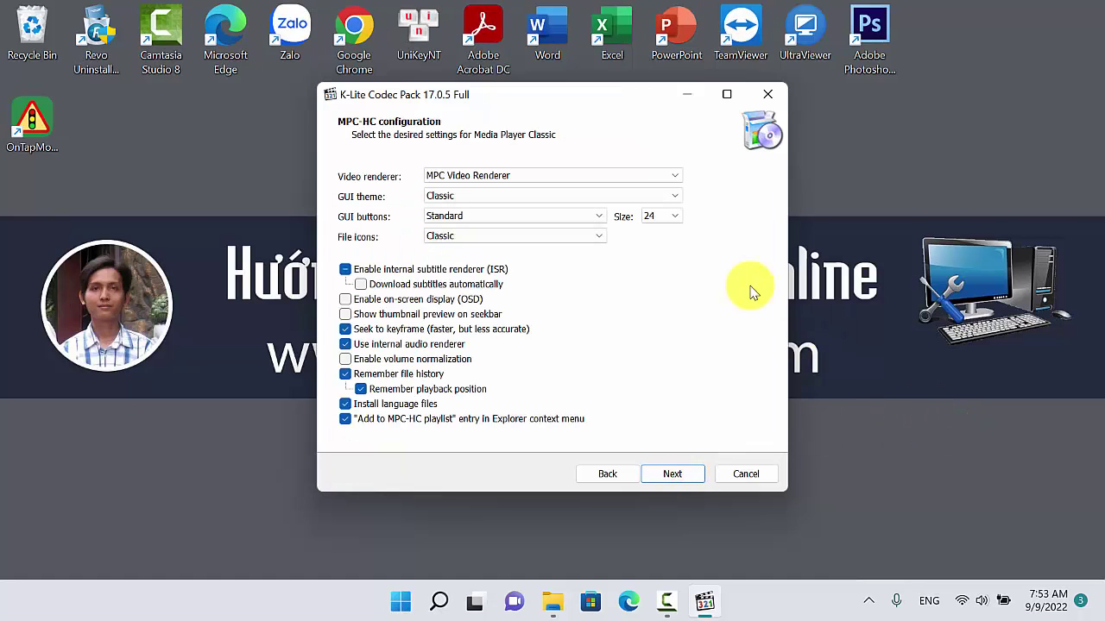
left_click(681, 475)
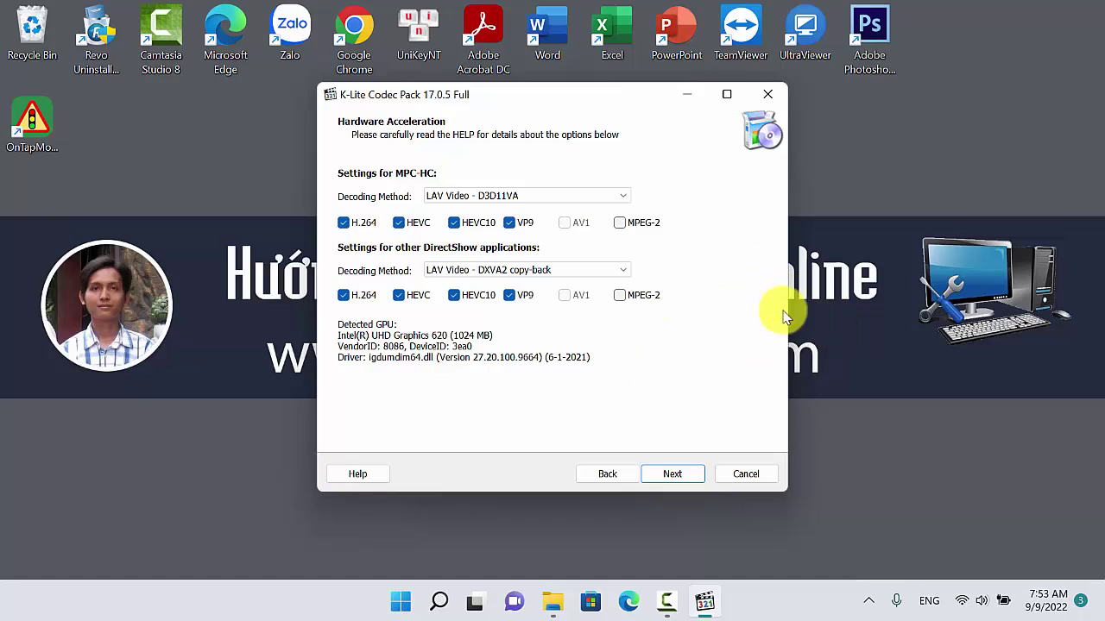
left_click(680, 473)
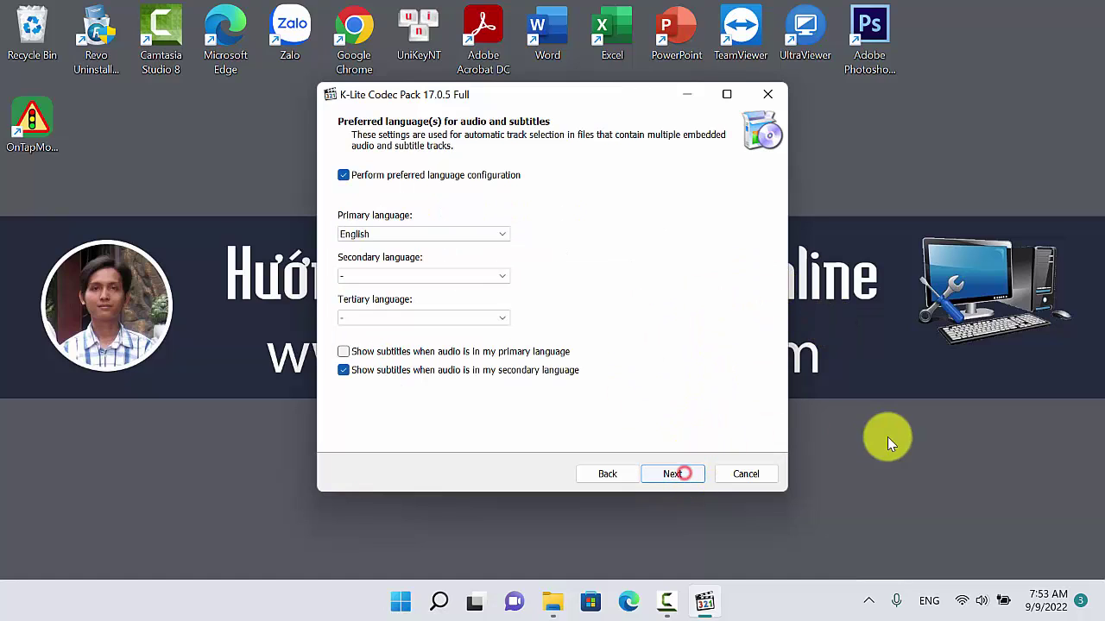
- Set the primary audio and subtitle language to Vietnamese and continue to the audio configuration
left_click(501, 236)
left_click_drag(500, 275, 497, 319)
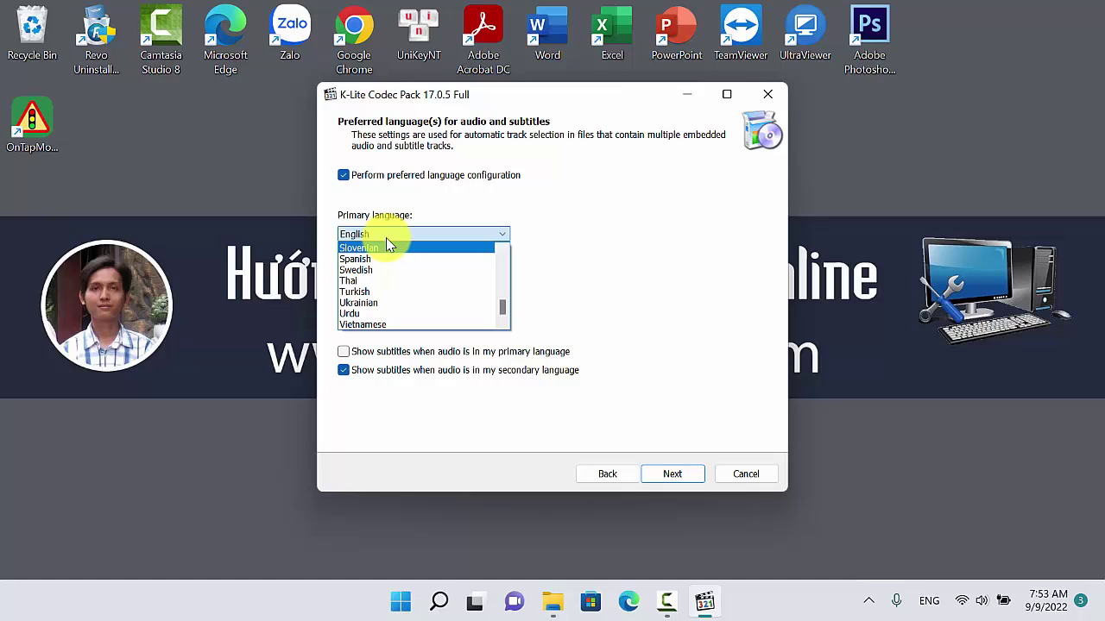
left_click(371, 325)
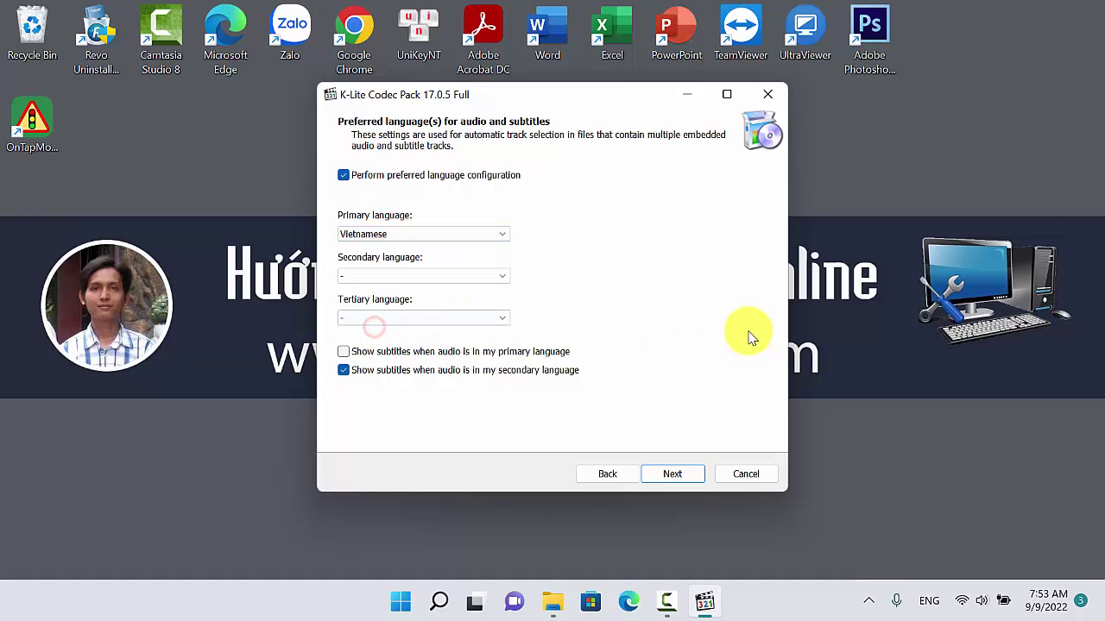
left_click(672, 476)
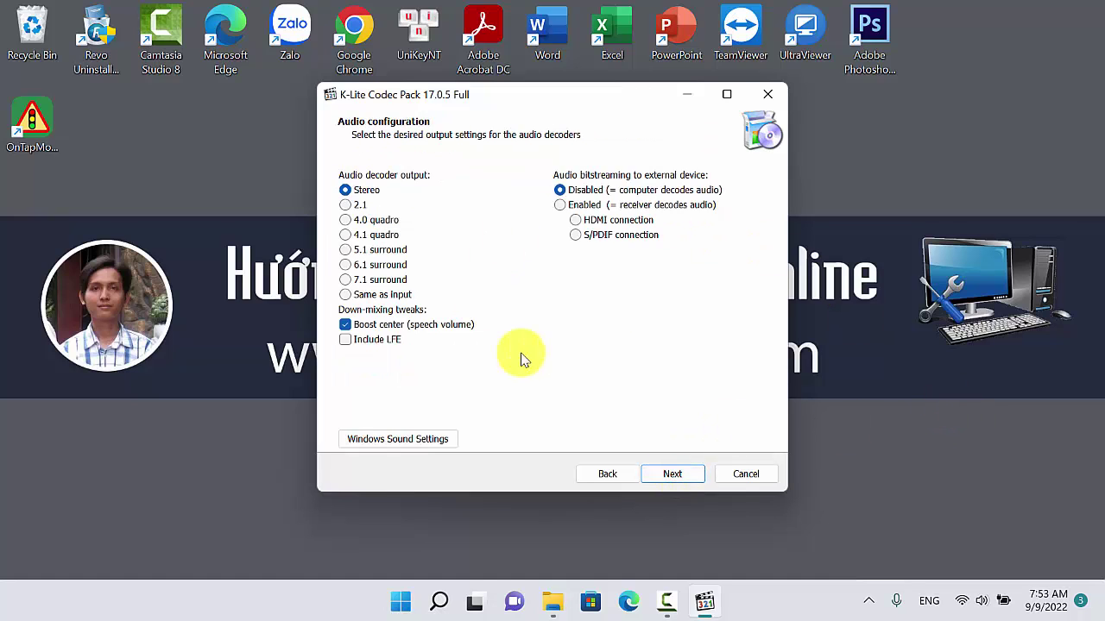
- Install the codec pack with the default Stereo audio output, finish the setup and close the Codec Guide web page
left_click(672, 480)
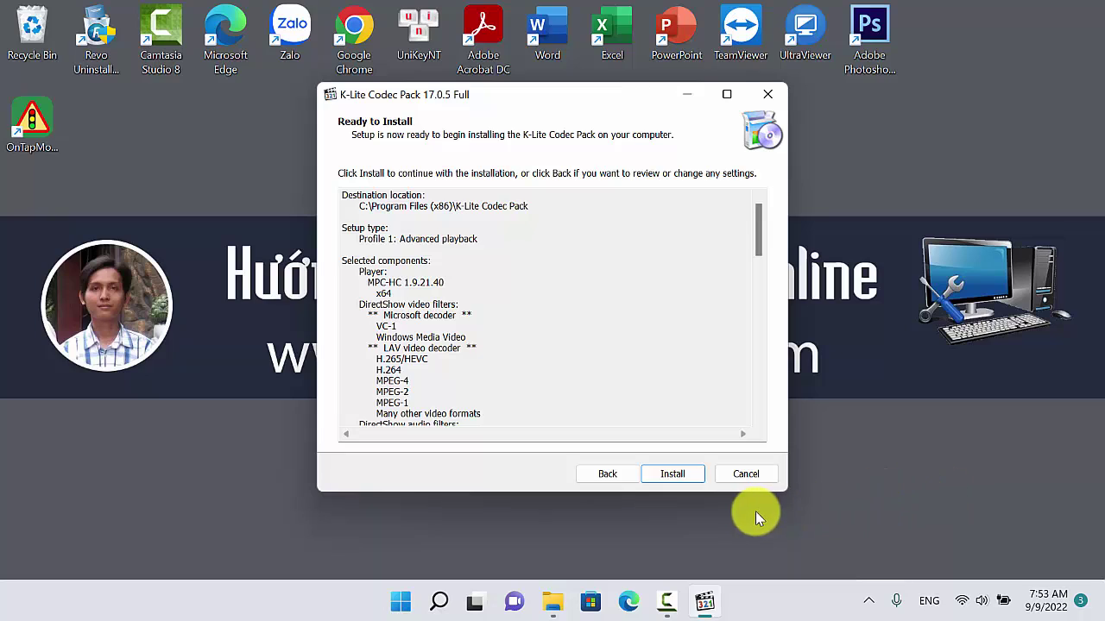
left_click(684, 476)
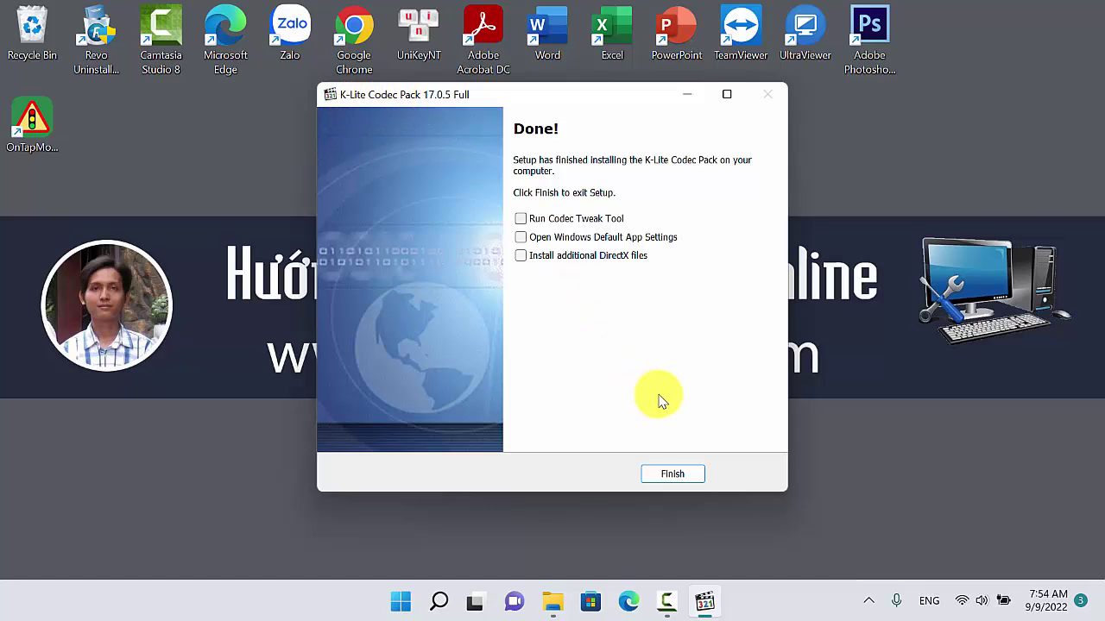
left_click(671, 474)
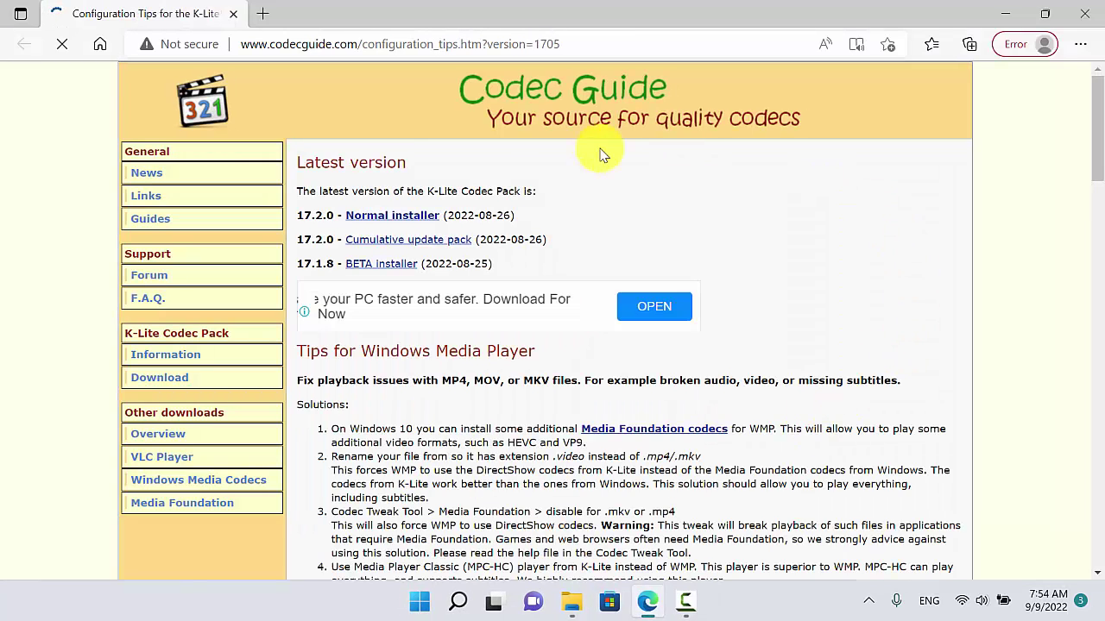
left_click(1085, 13)
left_click(454, 158)
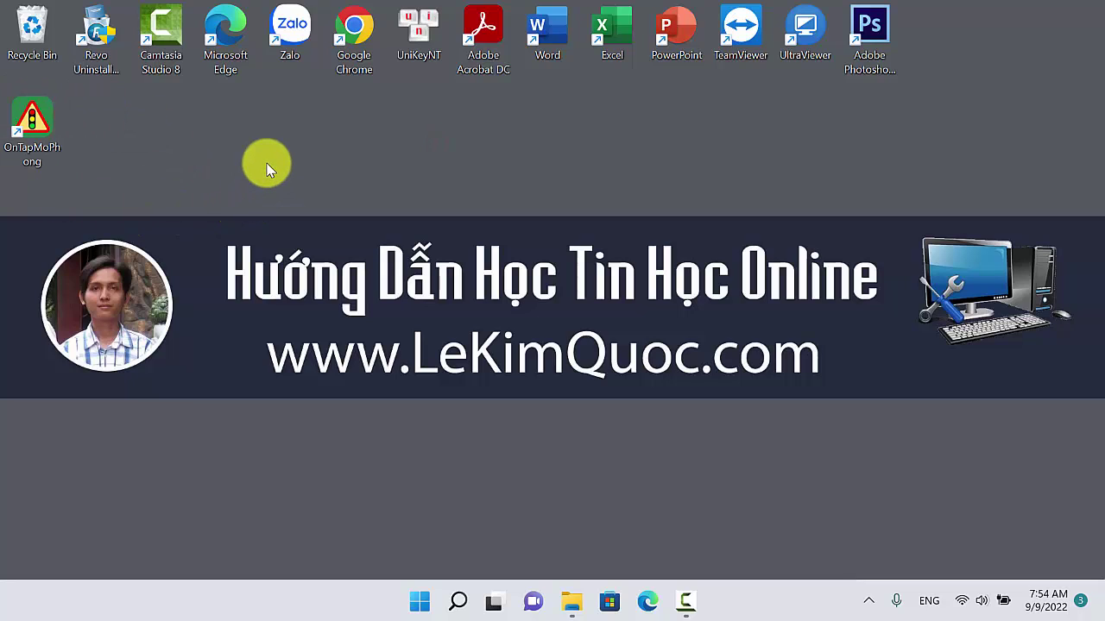
- Reopen the OnTapMoPhong program from the desktop, widen the Nội dung column and expand Chương 3
right_click(32, 121)
left_click(82, 172)
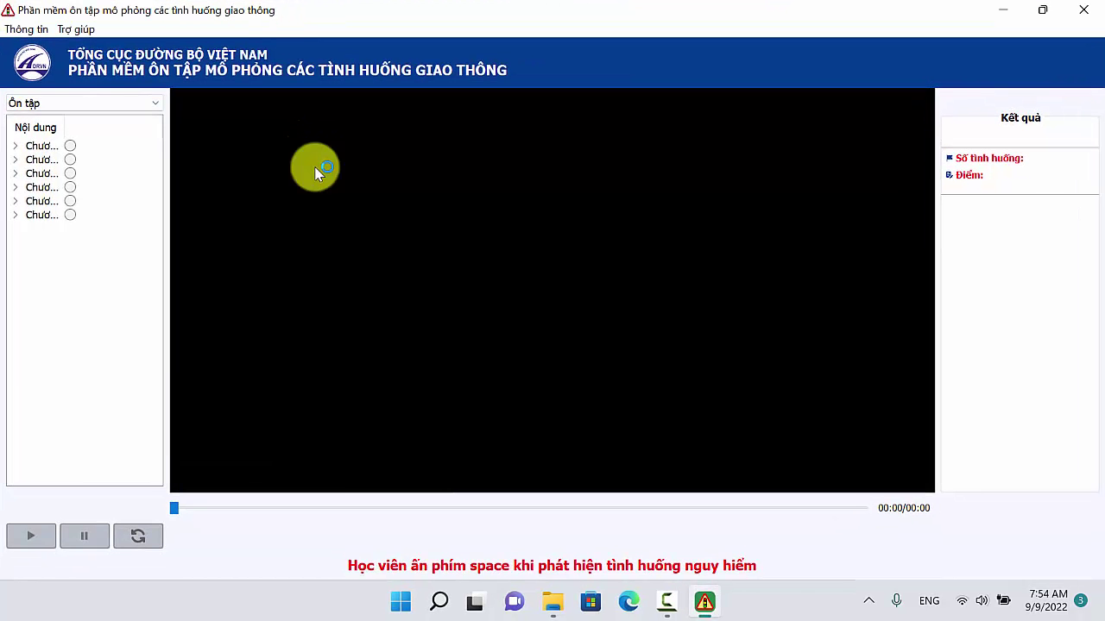
left_click_drag(97, 131, 104, 131)
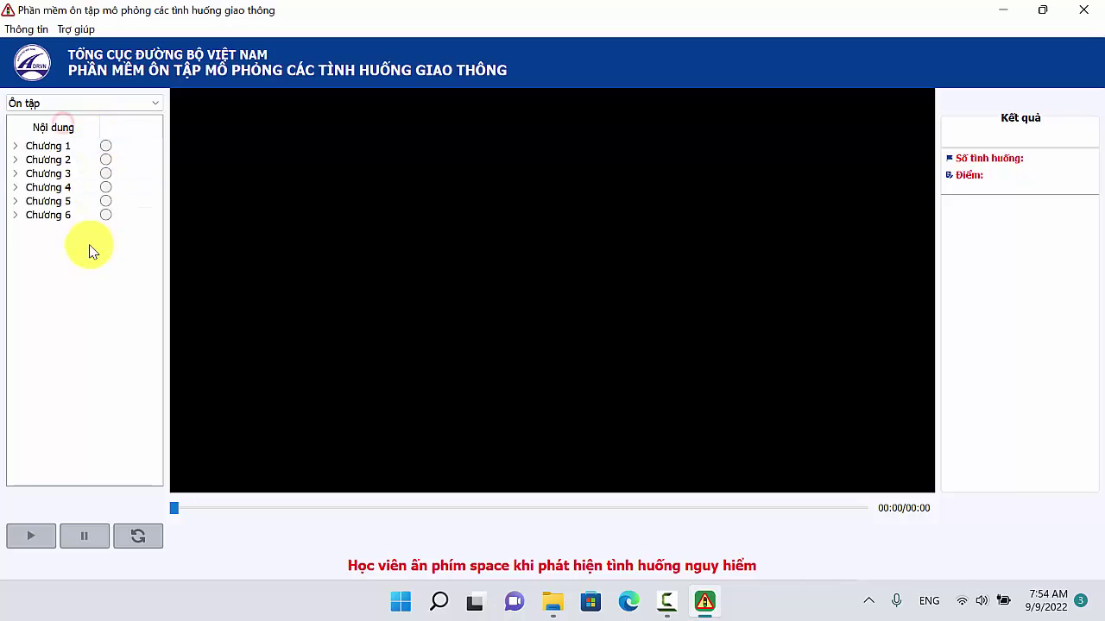
left_click(15, 173)
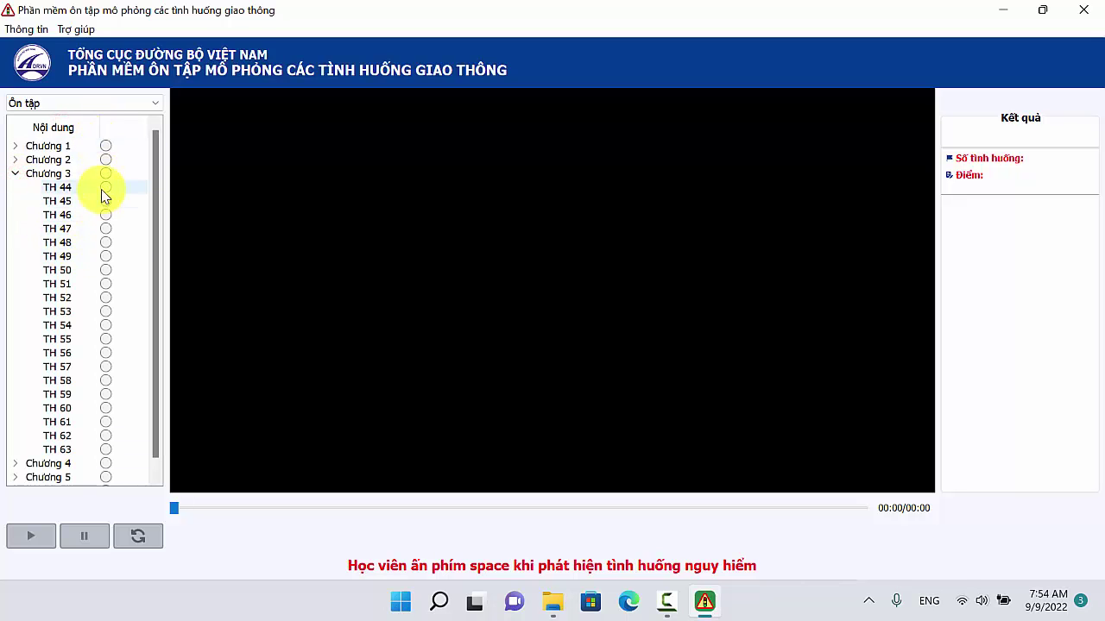
- Play situation TH 44 of Chương 3, then pause the video and return to the desktop
left_click(105, 188)
left_click(31, 534)
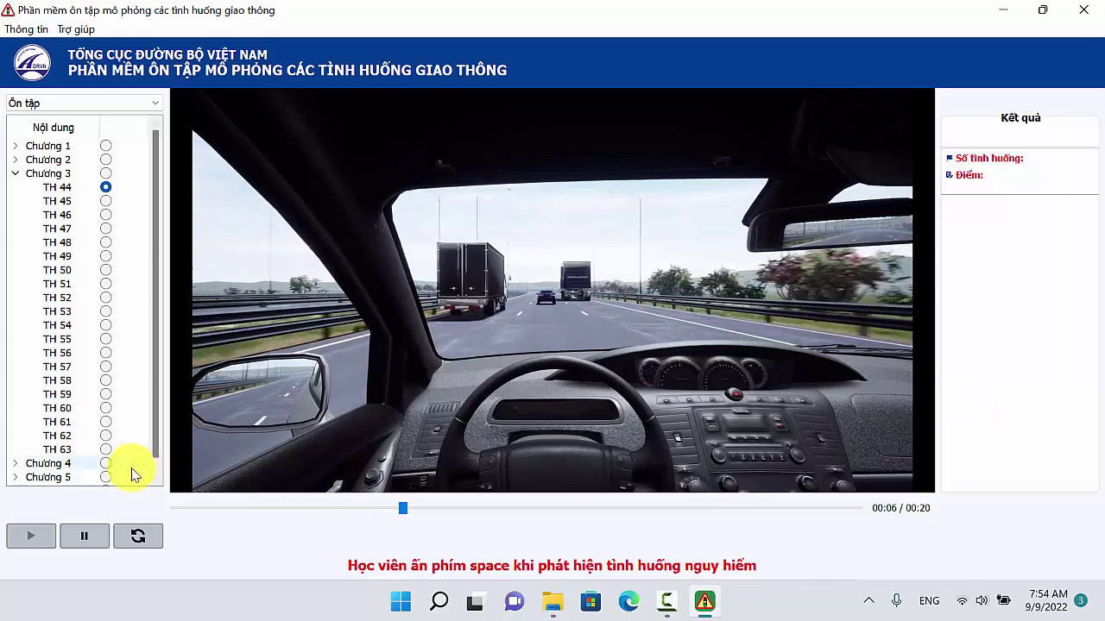
left_click(83, 540)
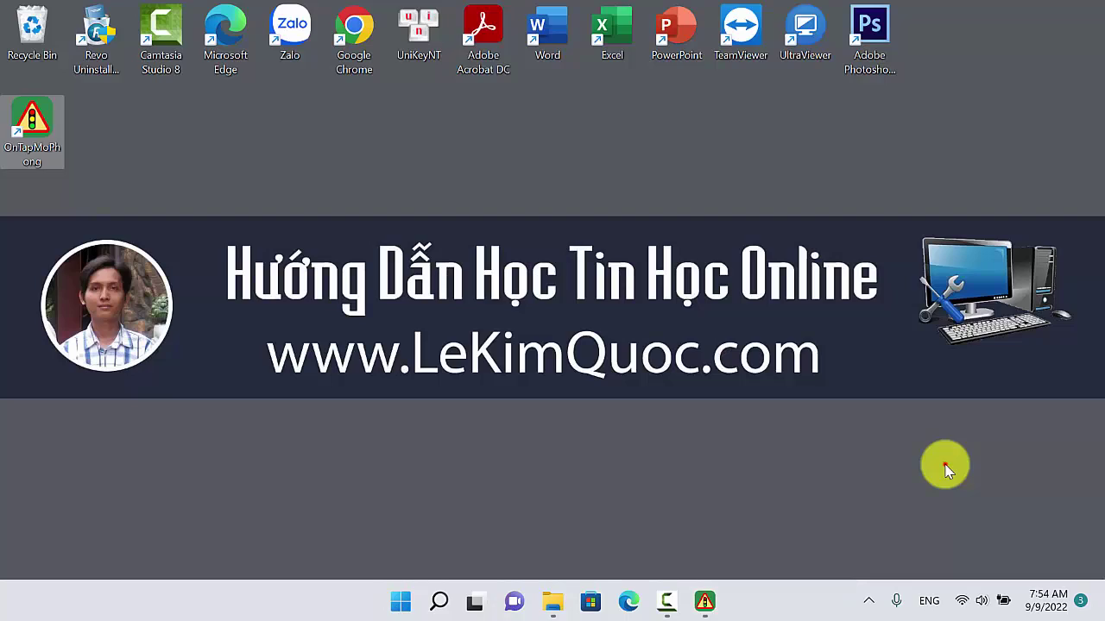
left_click(945, 467)
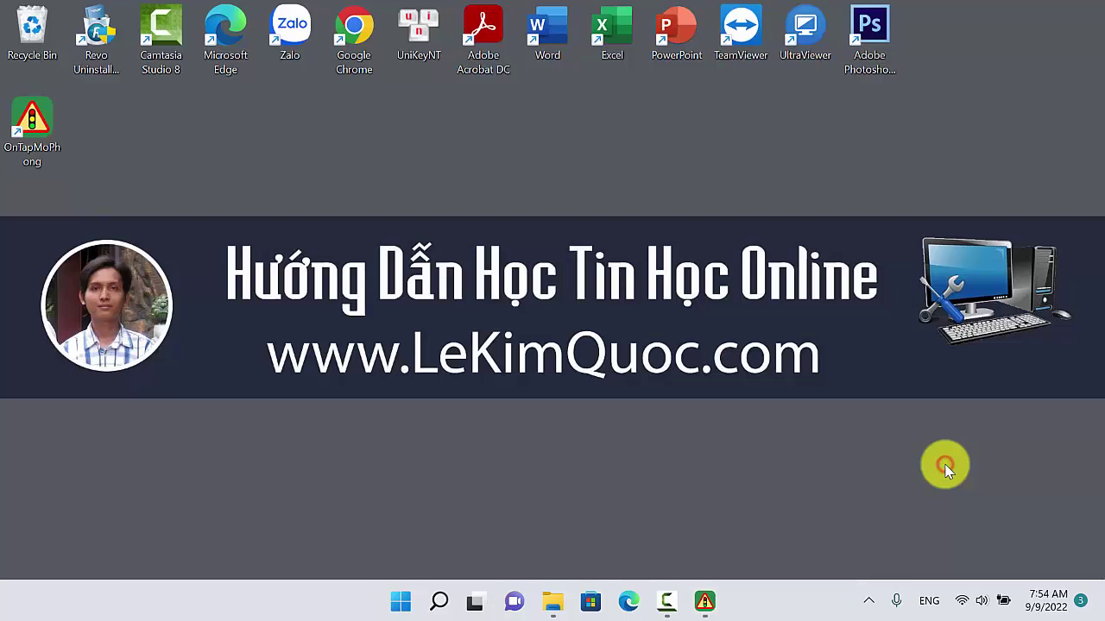